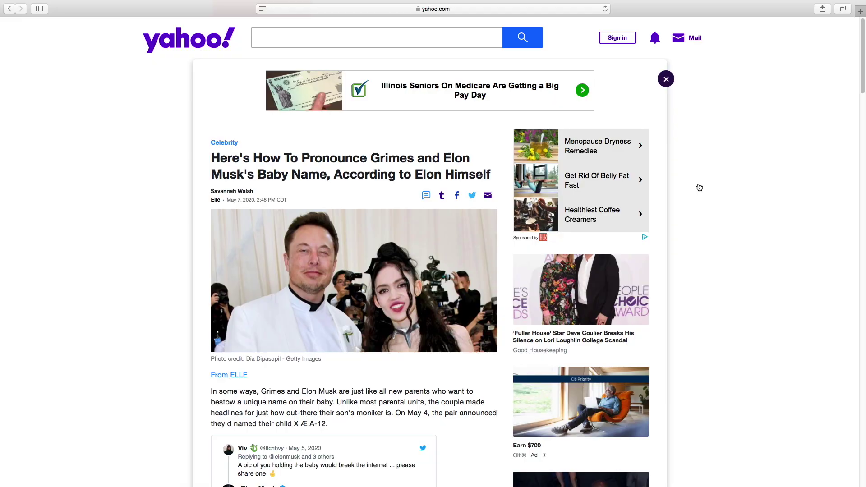
Read the Yahoo baby-name article in Reader View, then return to the full page
{"action": "scroll", "coordinate": [706, 212], "scroll_direction": "down", "scroll_amount": 15}
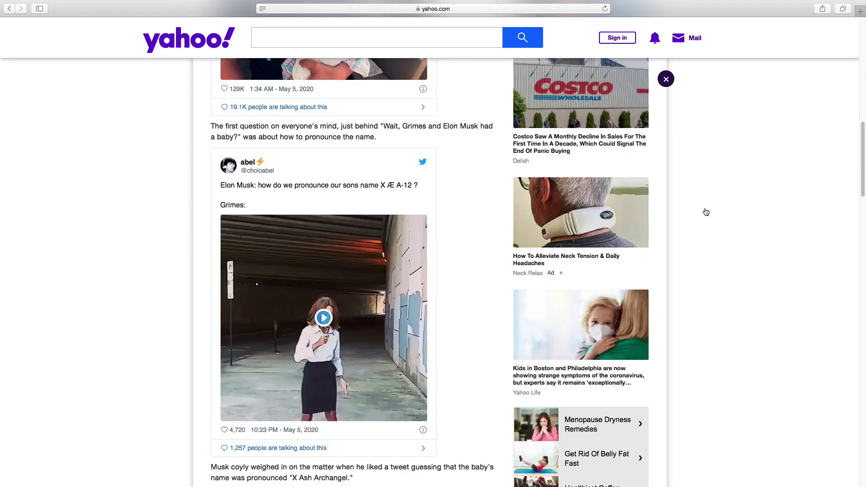
{"action": "scroll", "coordinate": [706, 212], "scroll_direction": "up", "scroll_amount": 12}
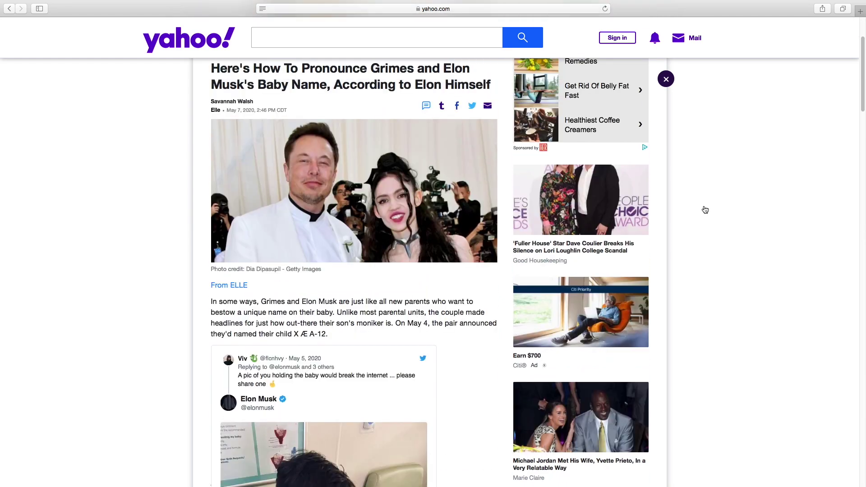
{"action": "scroll", "coordinate": [703, 210], "scroll_direction": "up", "scroll_amount": 3}
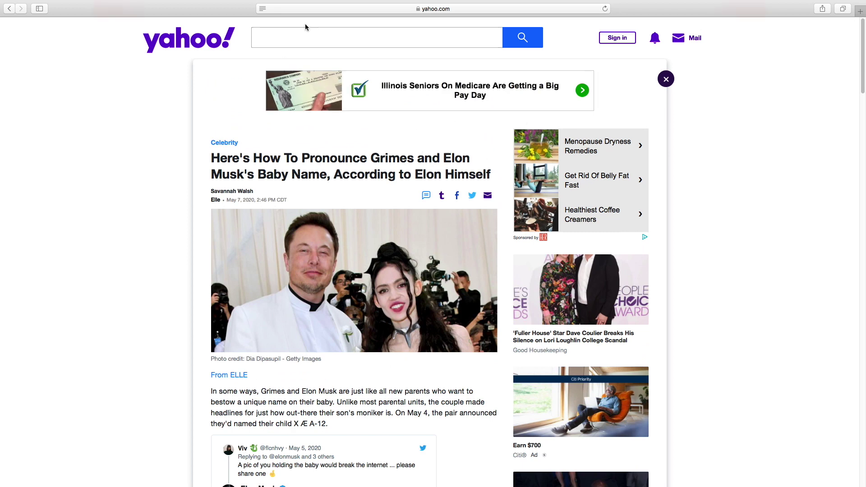
{"action": "left_click", "coordinate": [262, 9]}
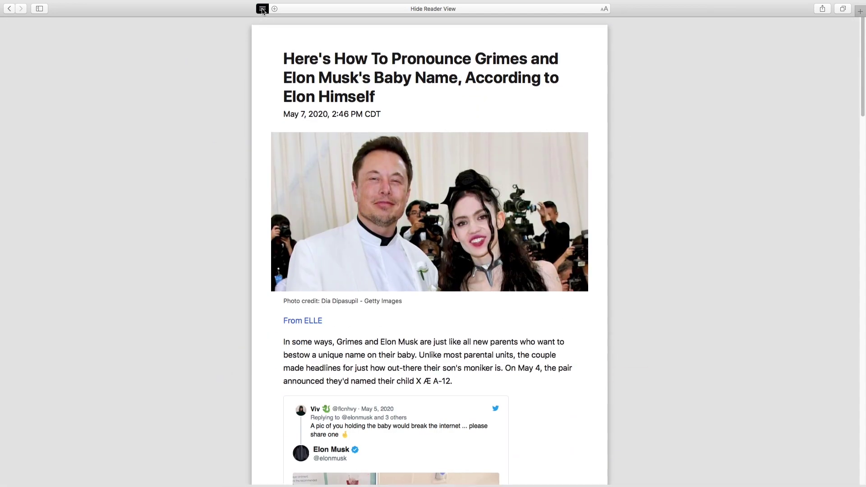
{"action": "scroll", "coordinate": [414, 189], "scroll_direction": "down", "scroll_amount": 3}
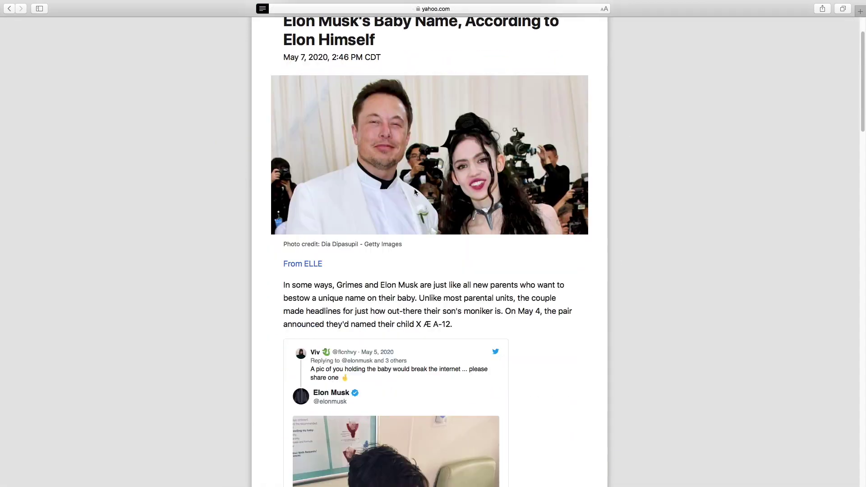
{"action": "scroll", "coordinate": [414, 190], "scroll_direction": "down", "scroll_amount": 12}
{"action": "scroll", "coordinate": [415, 192], "scroll_direction": "down", "scroll_amount": 15}
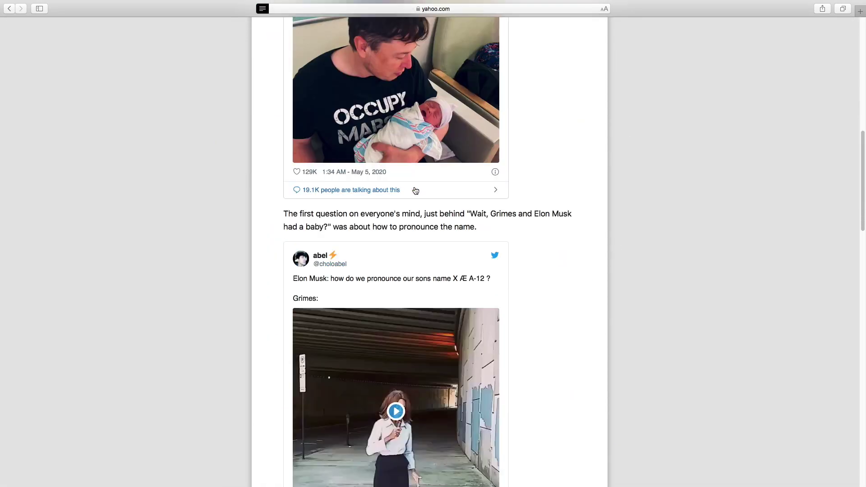
{"action": "scroll", "coordinate": [415, 187], "scroll_direction": "down", "scroll_amount": 15}
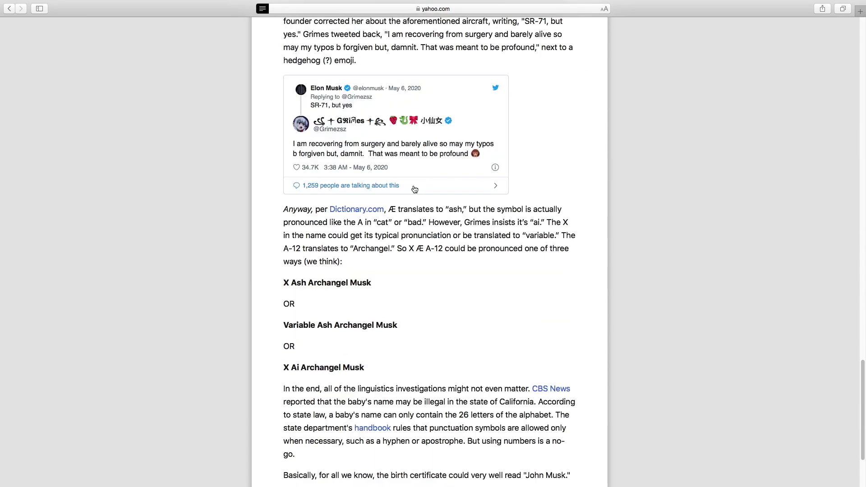
{"action": "scroll", "coordinate": [414, 189], "scroll_direction": "down", "scroll_amount": 5}
{"action": "key", "text": "super+shift+r"}
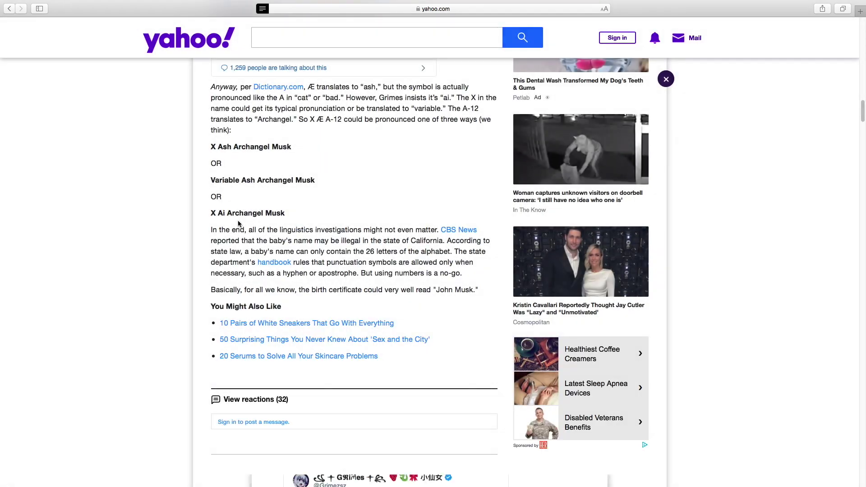
Export the article as a PDF to Documents under its default headline name
{"action": "scroll", "coordinate": [675, 309], "scroll_direction": "up", "scroll_amount": 15}
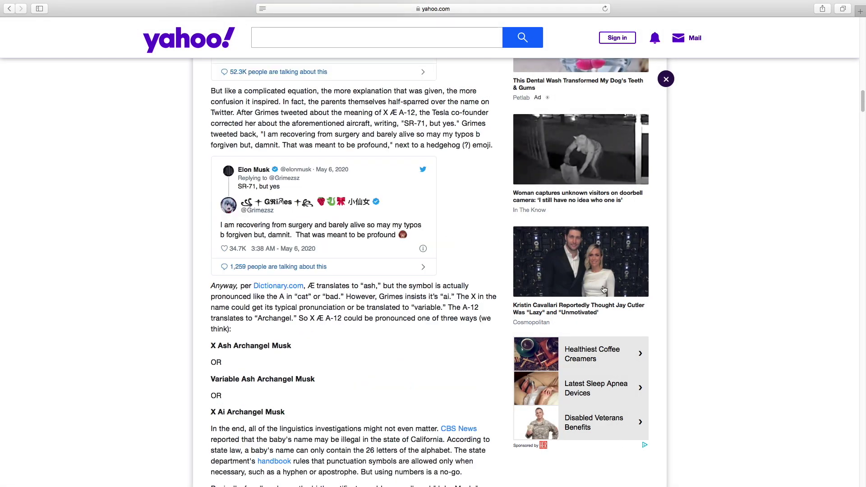
{"action": "scroll", "coordinate": [676, 309], "scroll_direction": "up", "scroll_amount": 10}
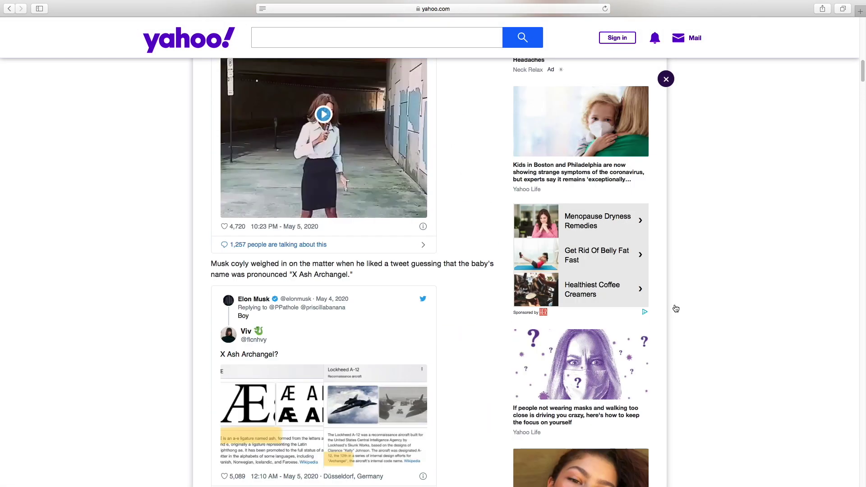
{"action": "scroll", "coordinate": [675, 308], "scroll_direction": "up", "scroll_amount": 15}
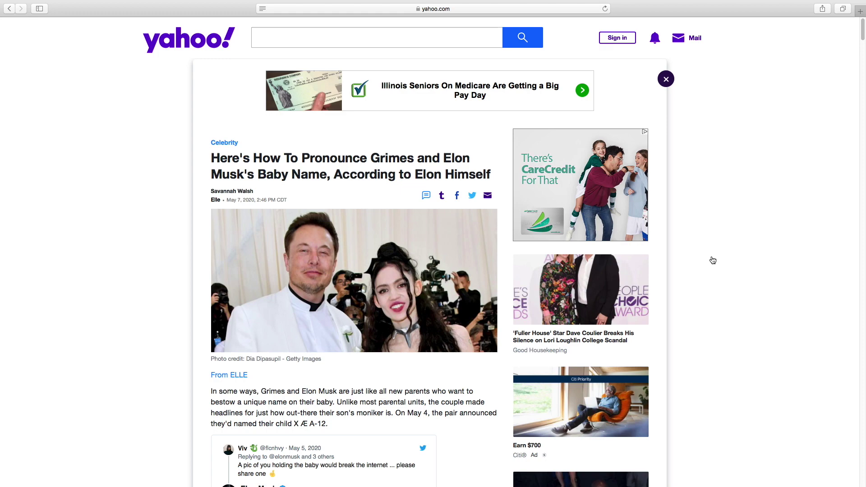
{"action": "scroll", "coordinate": [714, 259], "scroll_direction": "down", "scroll_amount": 10}
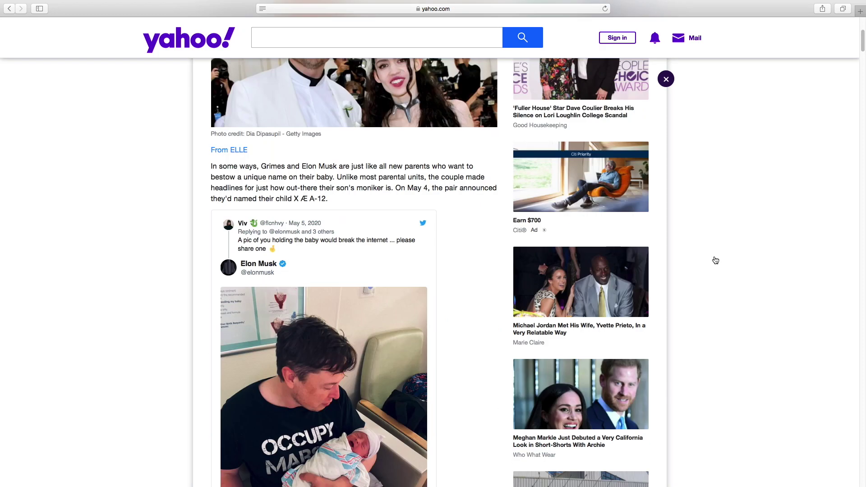
{"action": "scroll", "coordinate": [716, 259], "scroll_direction": "up", "scroll_amount": 10}
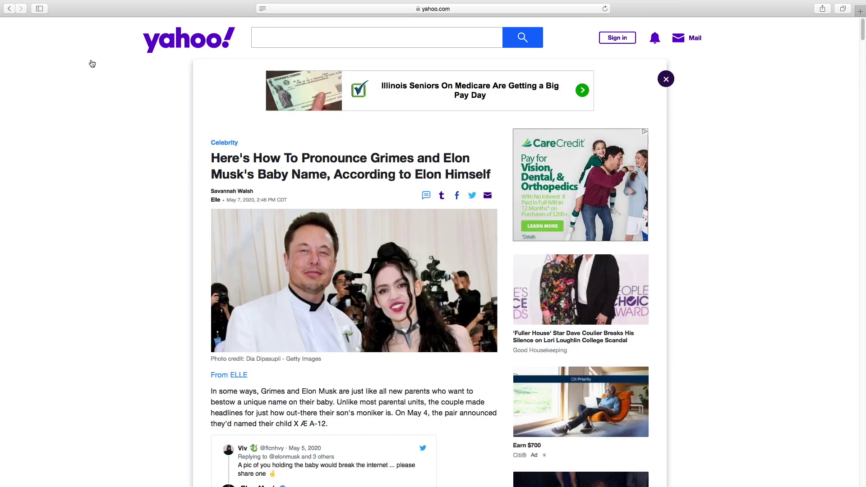
{"action": "mouse_move", "coordinate": [102, 2]}
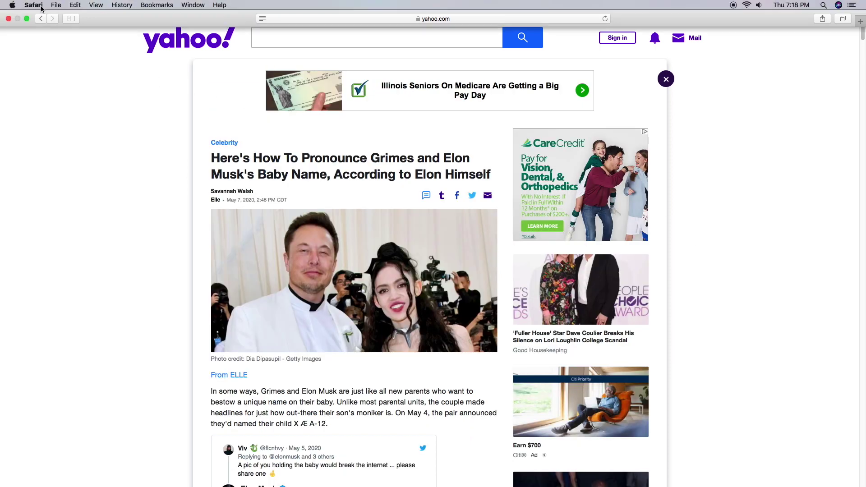
{"action": "left_click", "coordinate": [55, 5]}
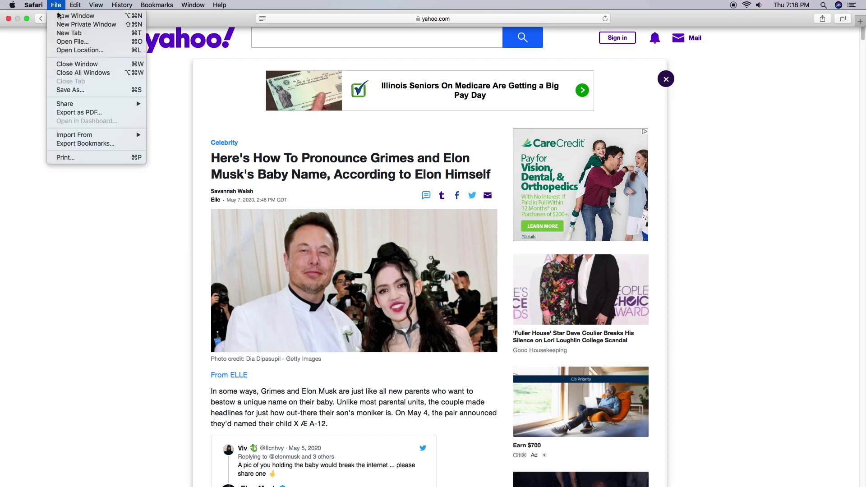
{"action": "left_click", "coordinate": [83, 118]}
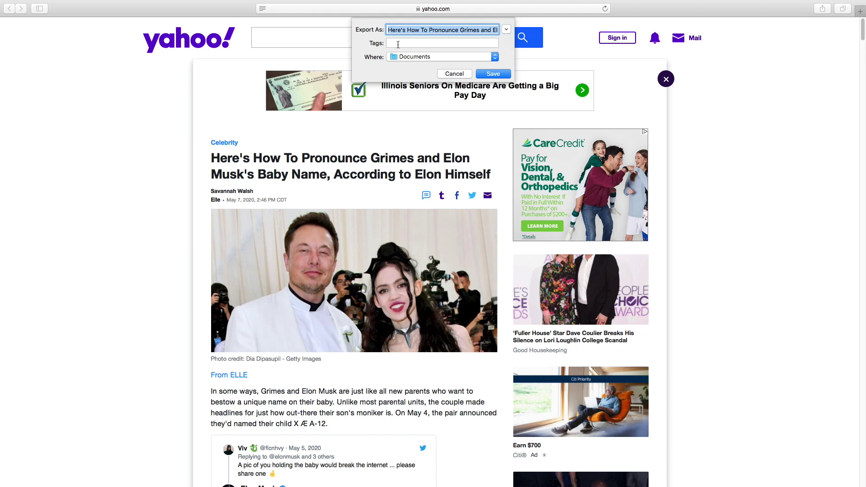
{"action": "left_click", "coordinate": [491, 74]}
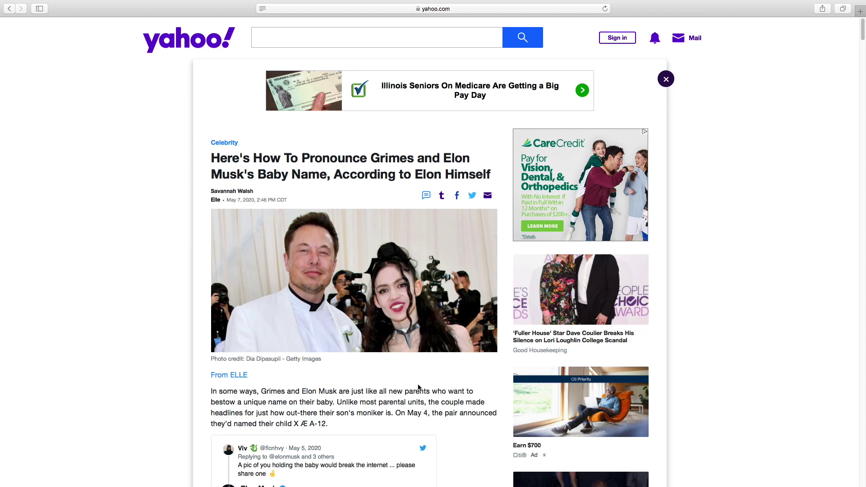
{"action": "mouse_move", "coordinate": [380, 479]}
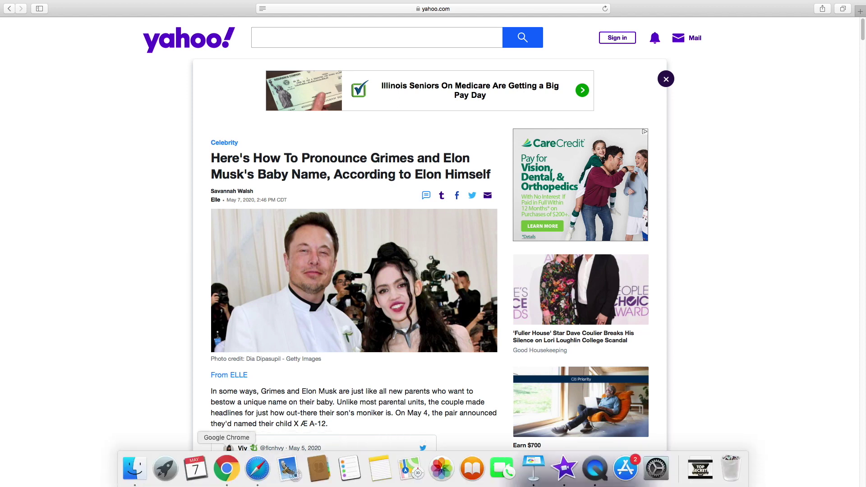
In Finder, select the exported article PDF and preview it with Quick Look
{"action": "left_click", "coordinate": [140, 477]}
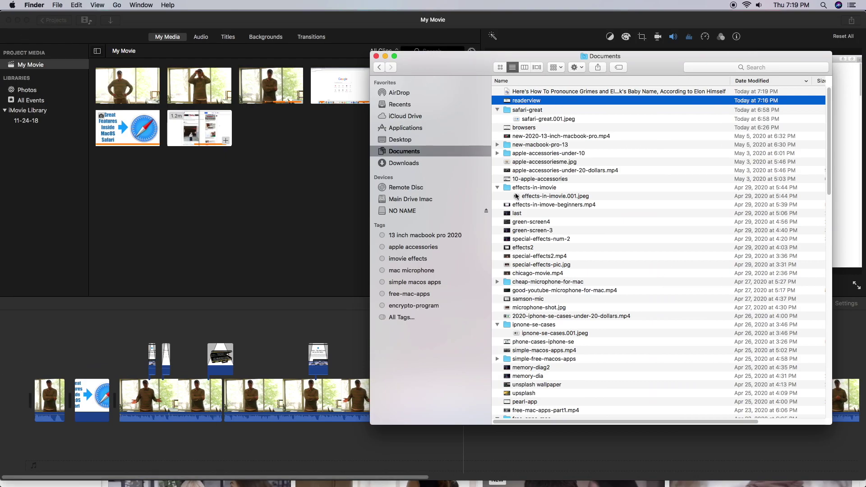
{"action": "left_click", "coordinate": [581, 92]}
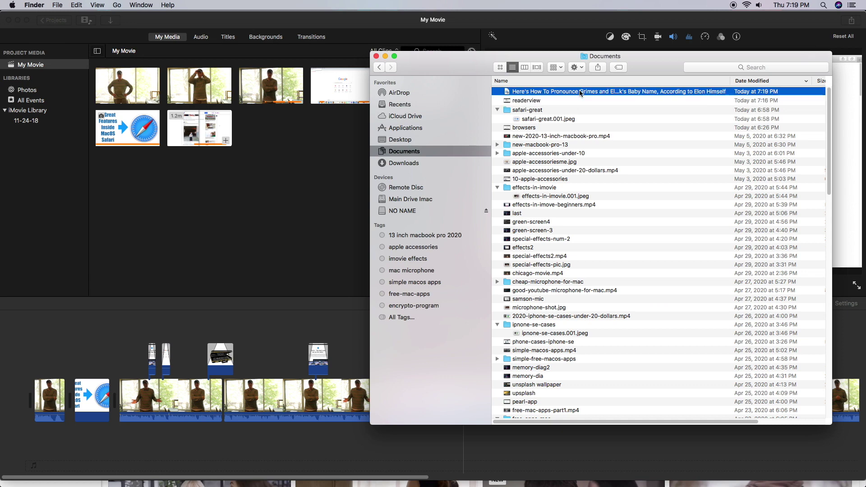
{"action": "key", "text": "space"}
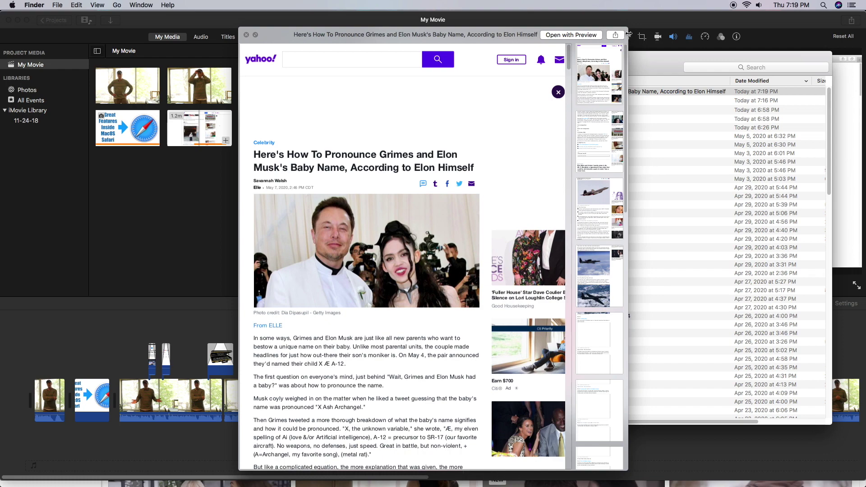
Scroll through the PDF preview, then close Quick Look
{"action": "left_click_drag", "start_coordinate": [628, 34], "coordinate": [713, 34]}
{"action": "scroll", "coordinate": [567, 250], "scroll_direction": "down", "scroll_amount": 8}
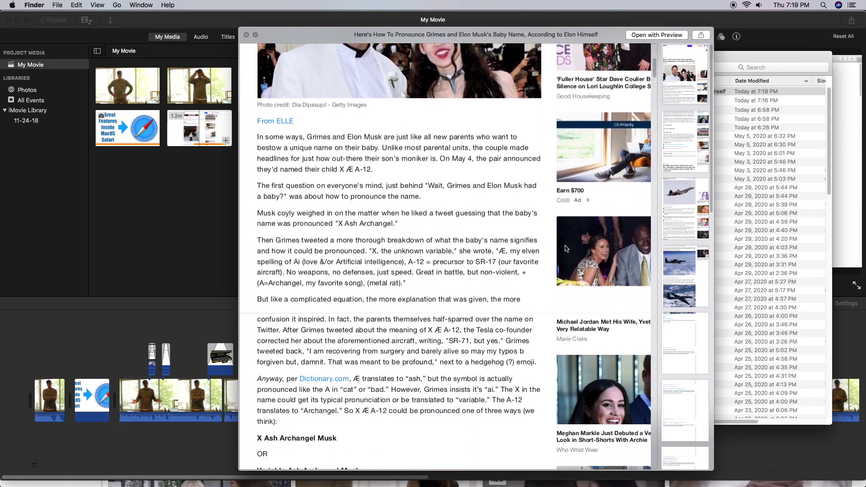
{"action": "scroll", "coordinate": [567, 249], "scroll_direction": "down", "scroll_amount": 10}
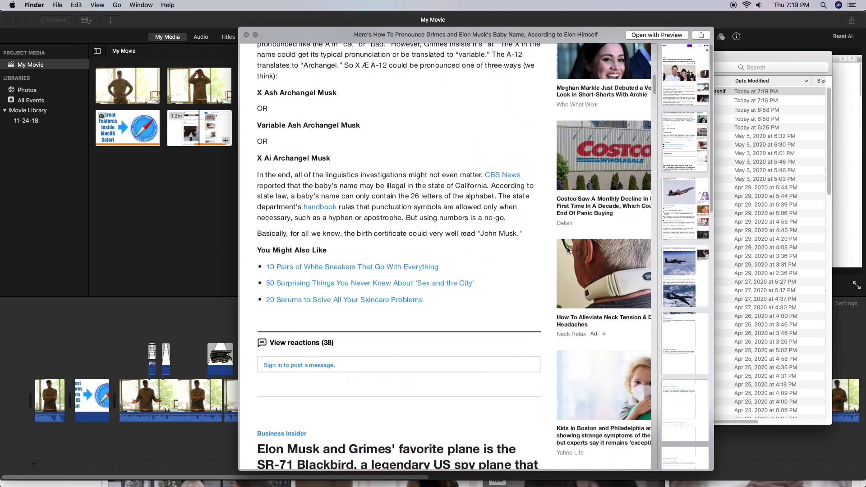
{"action": "scroll", "coordinate": [569, 250], "scroll_direction": "down", "scroll_amount": 4}
{"action": "scroll", "coordinate": [568, 249], "scroll_direction": "up", "scroll_amount": 3}
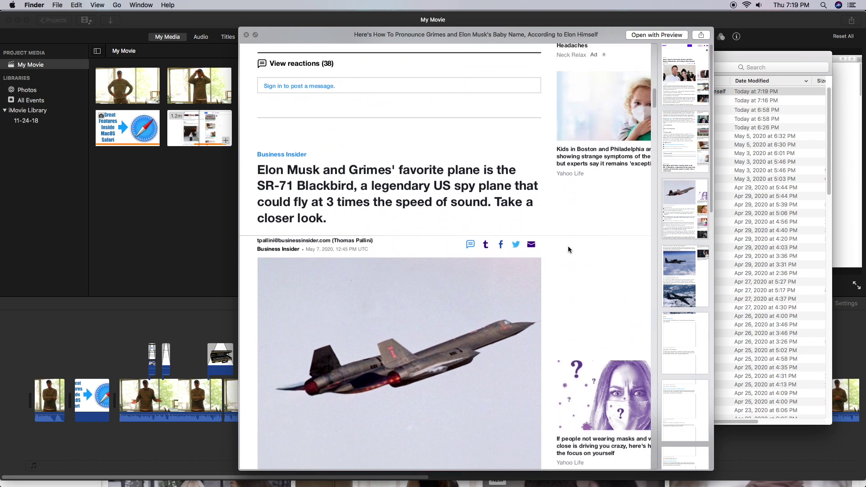
{"action": "left_click", "coordinate": [246, 36]}
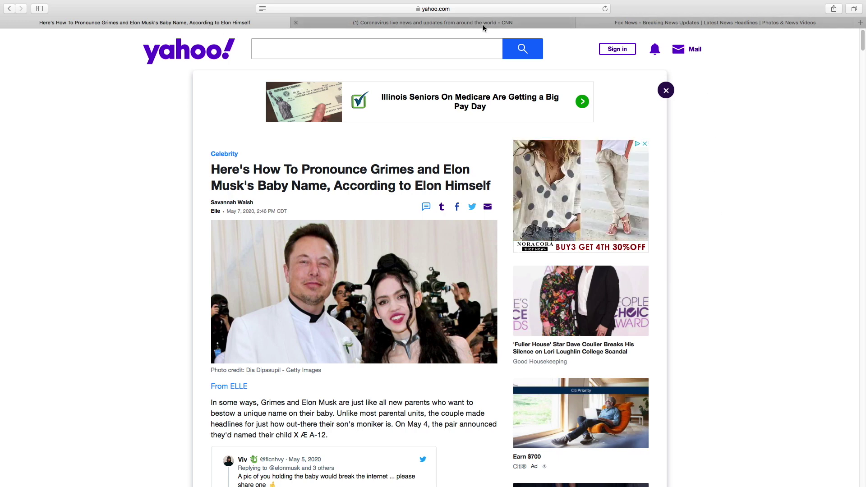
Switch to the Fox News tab and start playing its ad video
{"action": "left_click", "coordinate": [727, 25]}
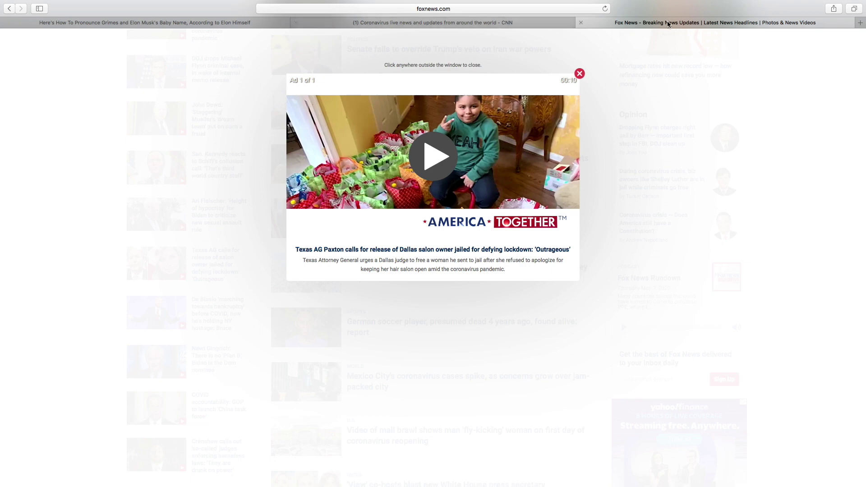
{"action": "mouse_move", "coordinate": [482, 160]}
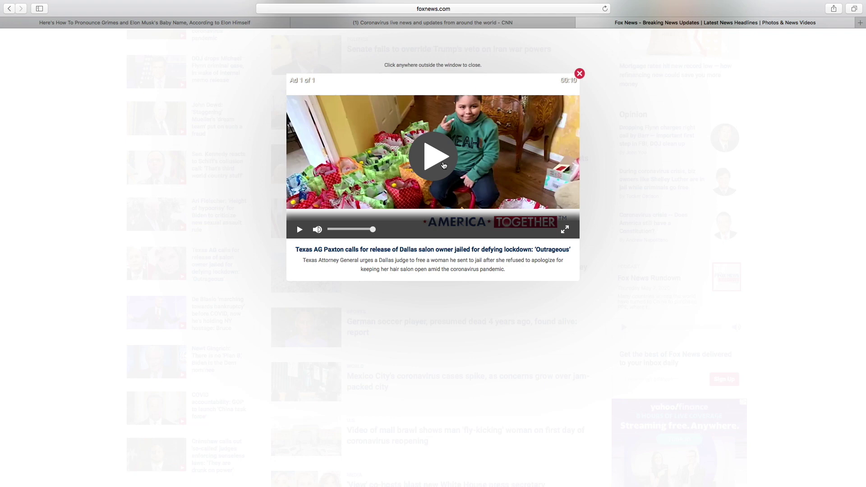
{"action": "left_click", "coordinate": [443, 165]}
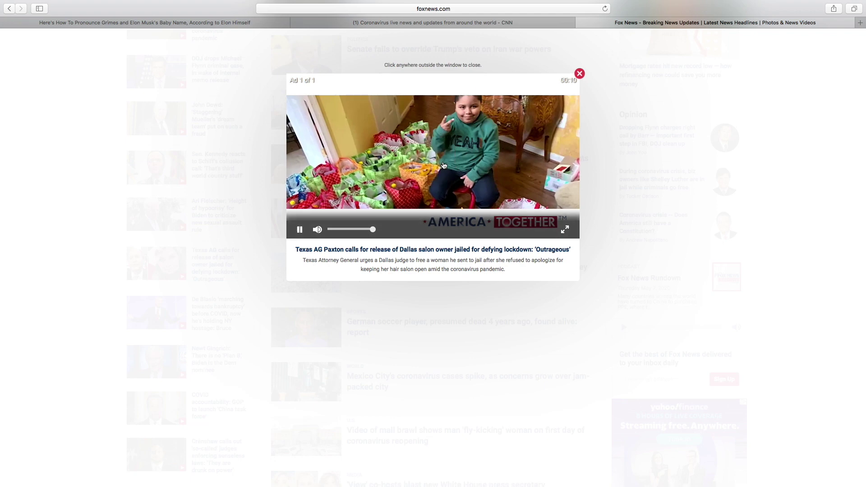
Return to the Yahoo article and mute the Fox News tab's audio from its speaker icon
{"action": "left_click", "coordinate": [220, 22]}
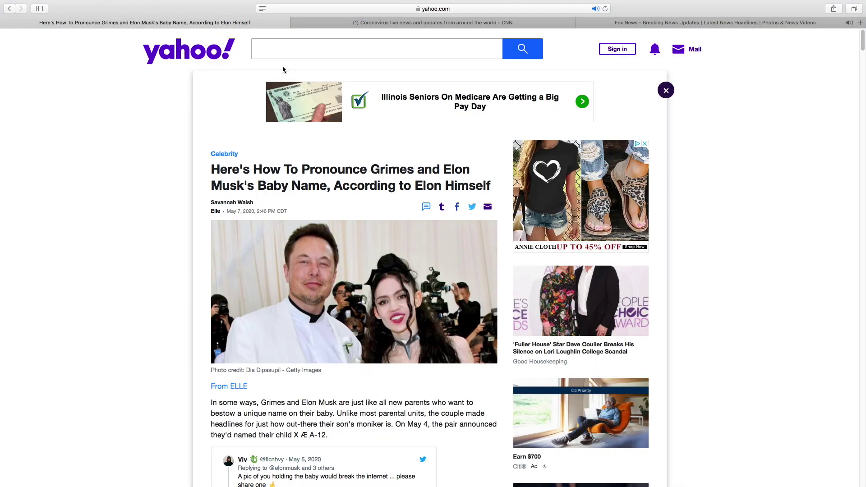
{"action": "left_click", "coordinate": [730, 23]}
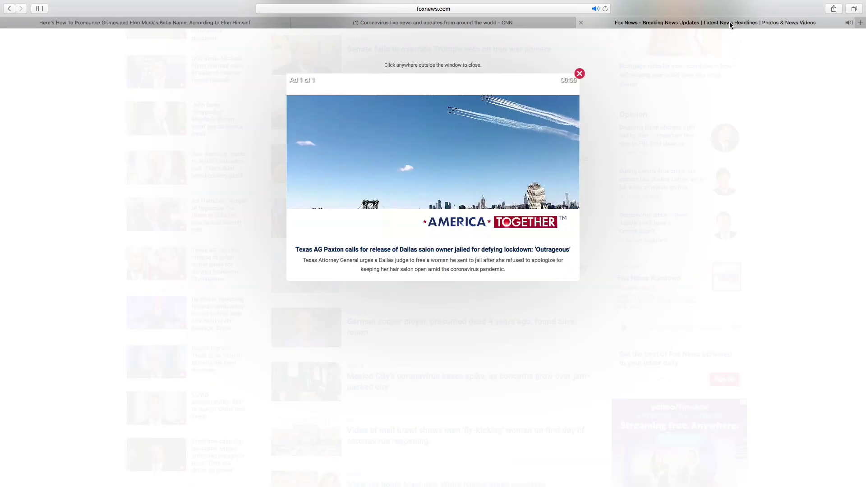
{"action": "left_click", "coordinate": [178, 25]}
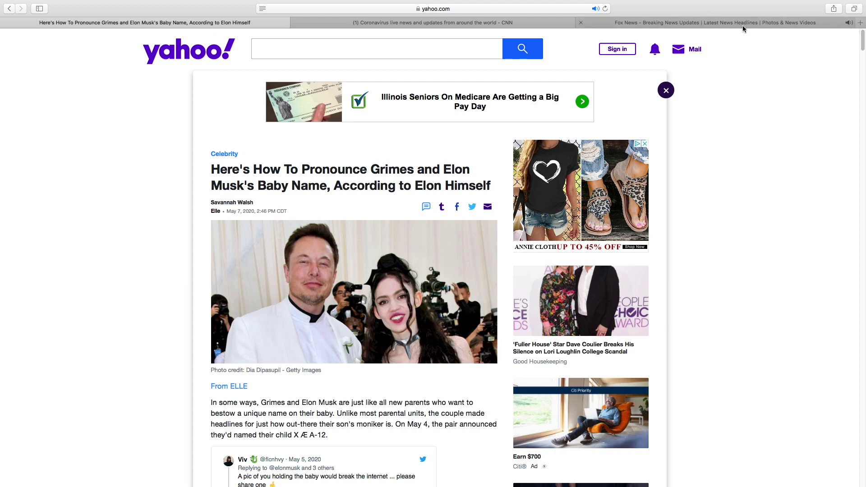
{"action": "left_click", "coordinate": [850, 25]}
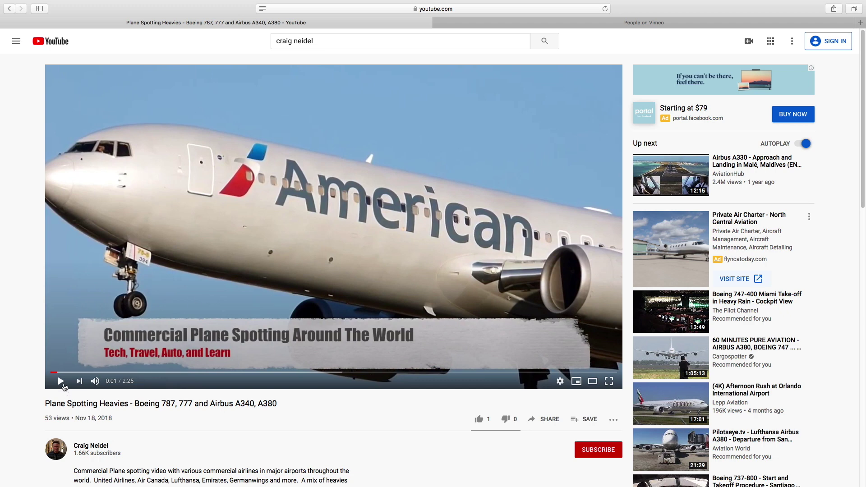
Play the plane-spotting YouTube video and lower its volume slightly
{"action": "left_click", "coordinate": [63, 385]}
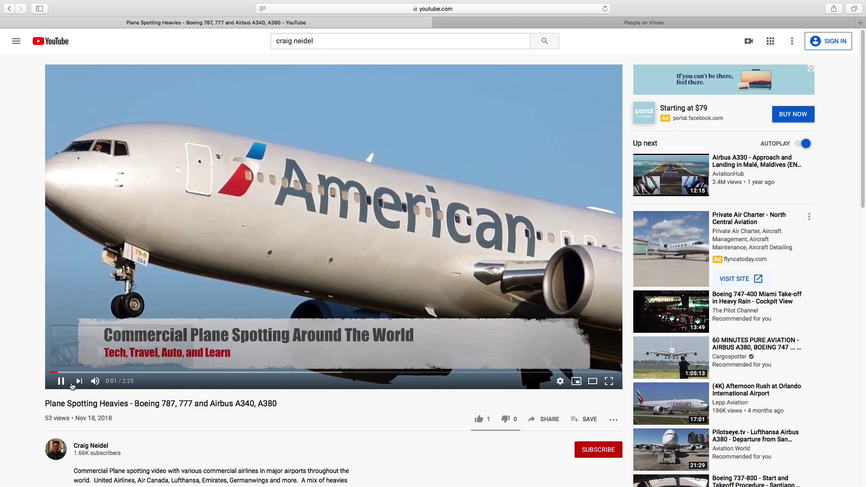
{"action": "left_click", "coordinate": [108, 382]}
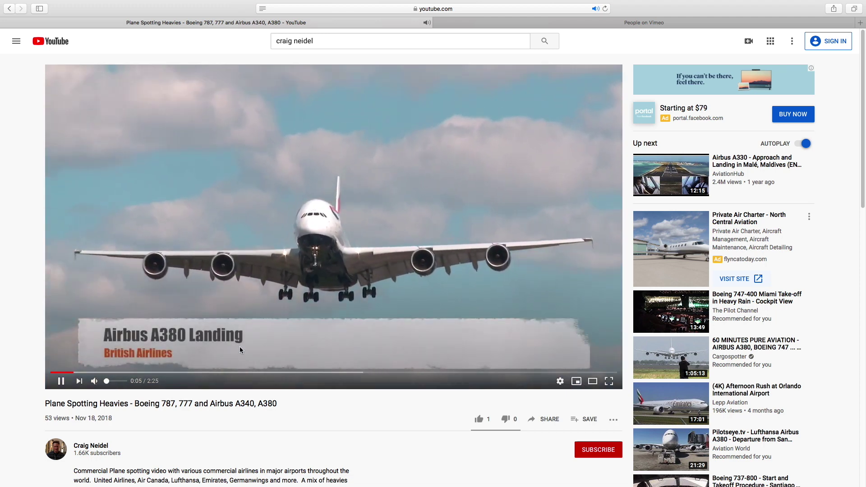
Pop the plane-spotting video into a floating picture-in-picture window, then switch to Keynote
{"action": "right_click", "coordinate": [433, 268]}
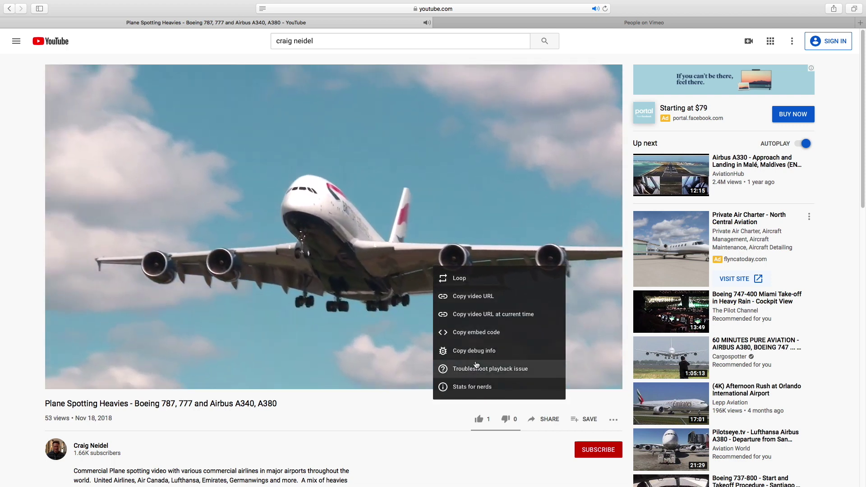
{"action": "right_click", "coordinate": [408, 233]}
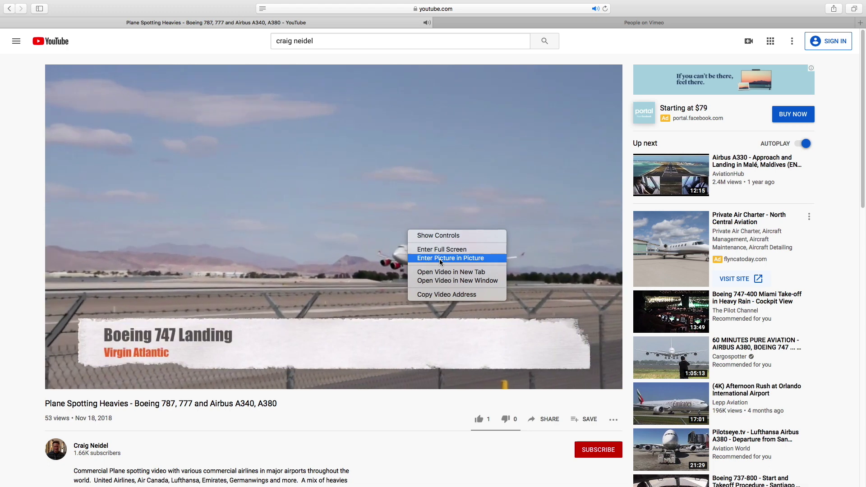
{"action": "left_click", "coordinate": [439, 258]}
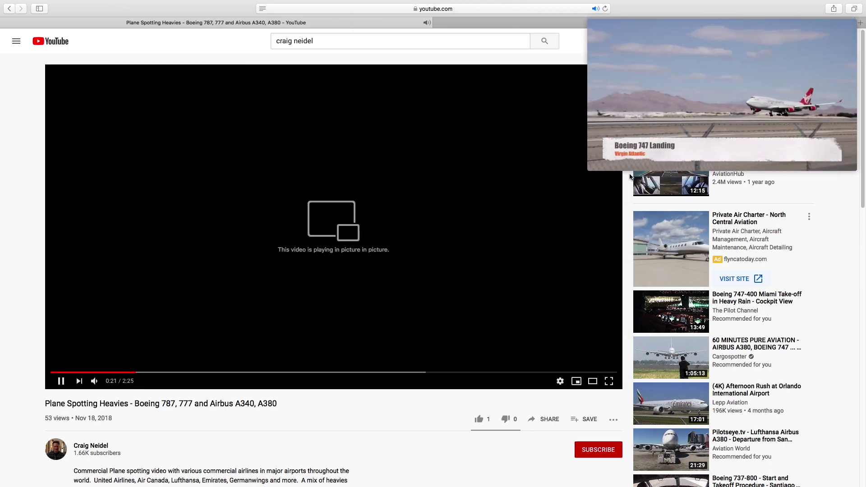
{"action": "mouse_move", "coordinate": [607, 54]}
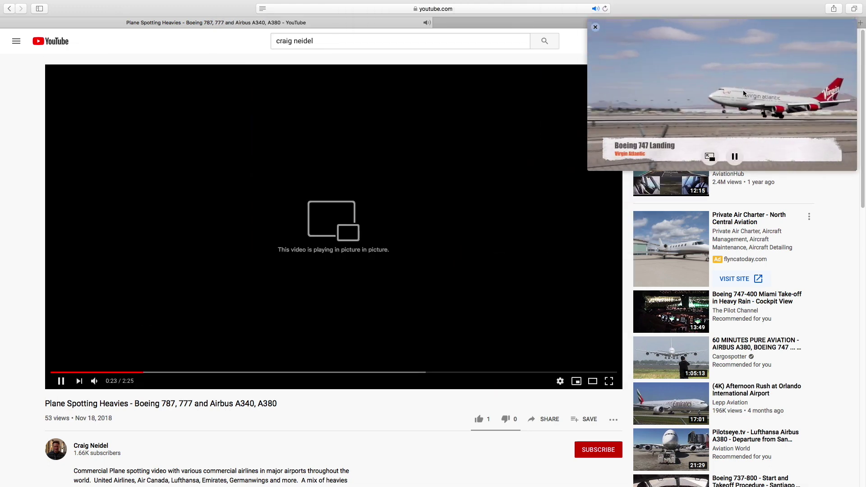
{"action": "mouse_move", "coordinate": [622, 105]}
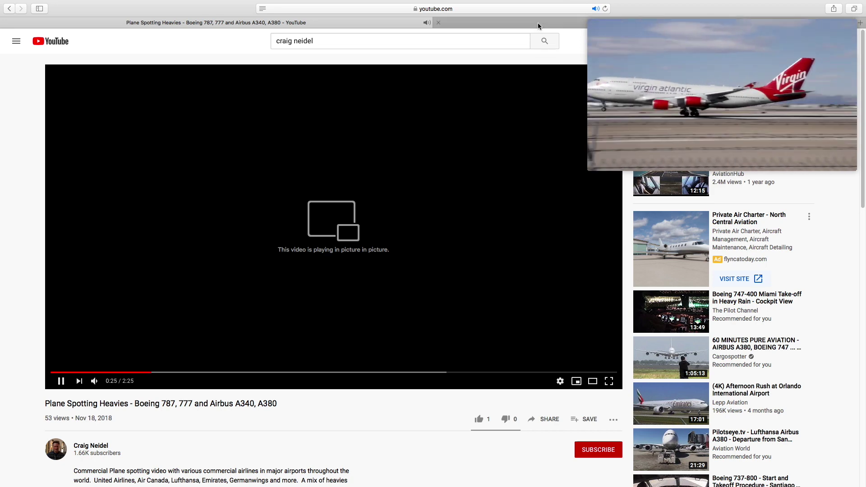
{"action": "mouse_move", "coordinate": [532, 472]}
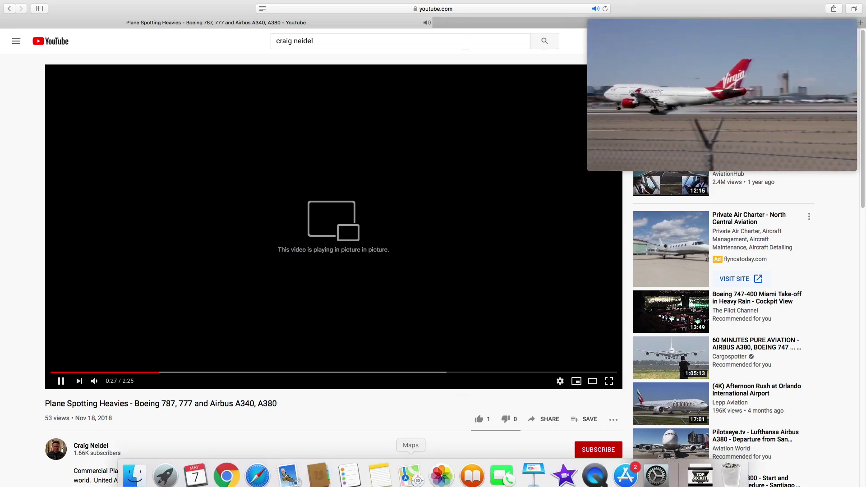
{"action": "left_click", "coordinate": [532, 471]}
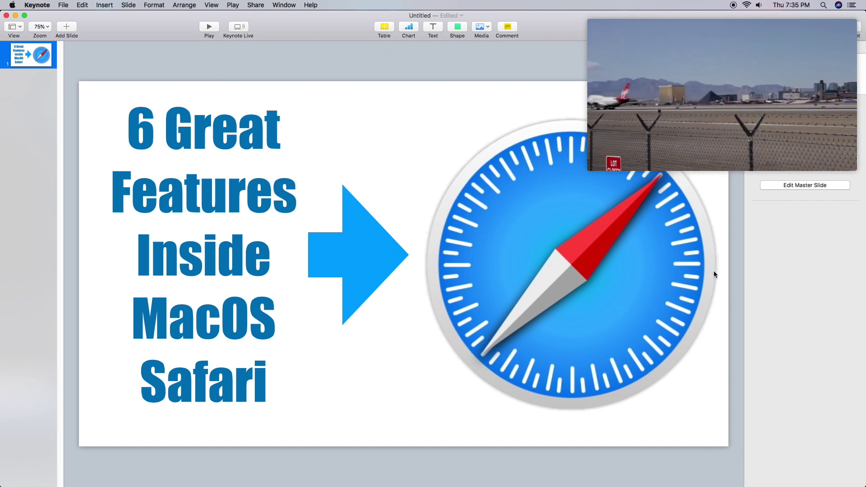
{"action": "mouse_move", "coordinate": [679, 102]}
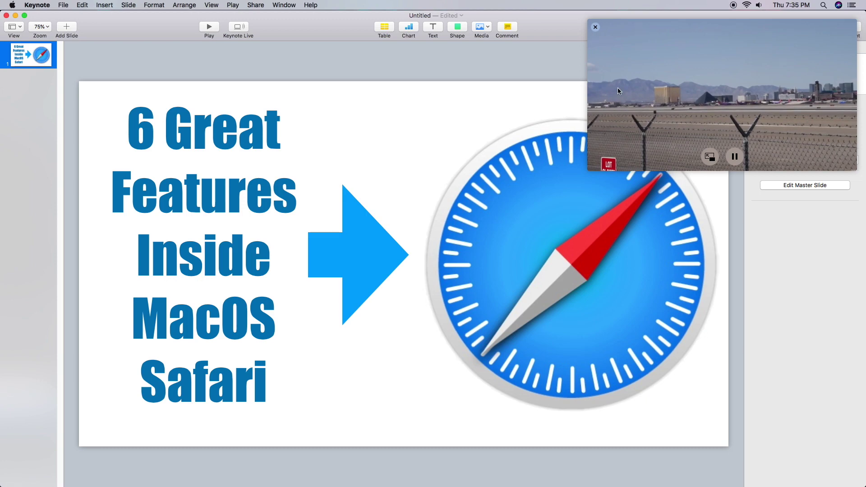
{"action": "mouse_move", "coordinate": [234, 480]}
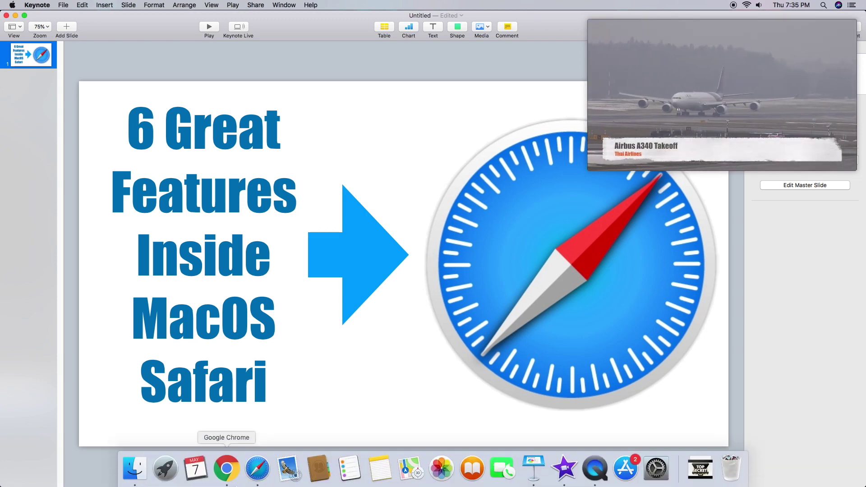
{"action": "left_click", "coordinate": [257, 469]}
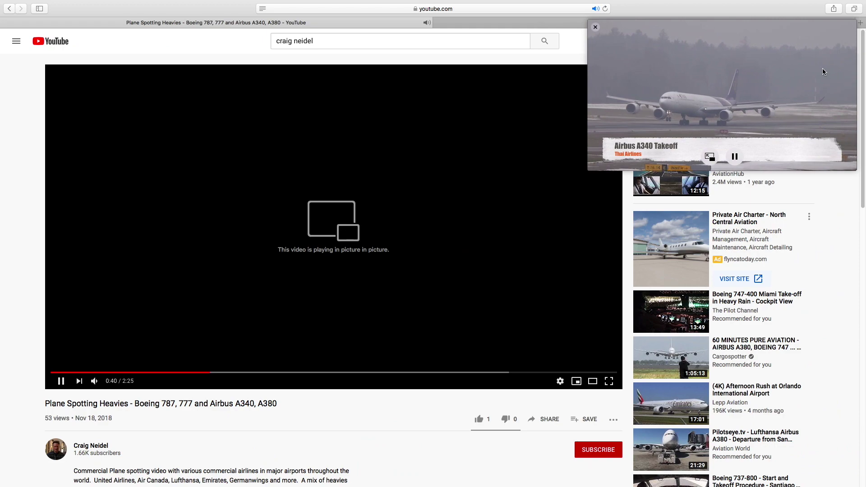
{"action": "left_click", "coordinate": [596, 27]}
Play the People video on the Vimeo tab and pop it into picture-in-picture
{"action": "left_click", "coordinate": [539, 27]}
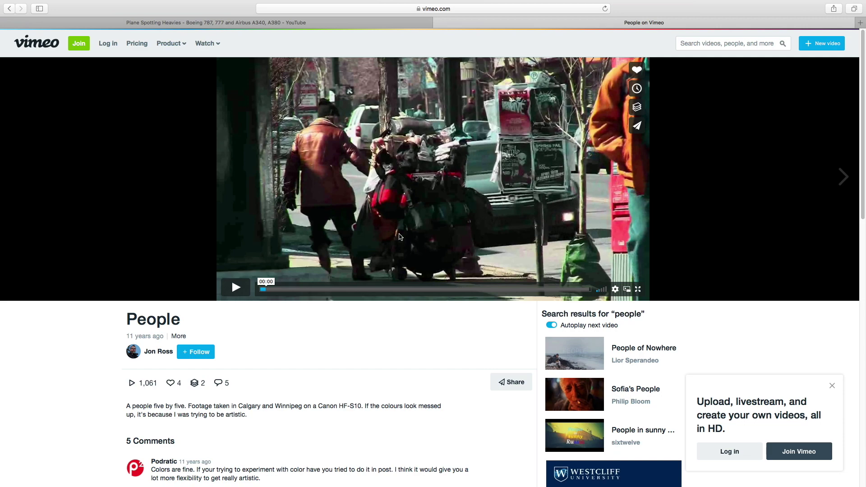
{"action": "left_click", "coordinate": [237, 293]}
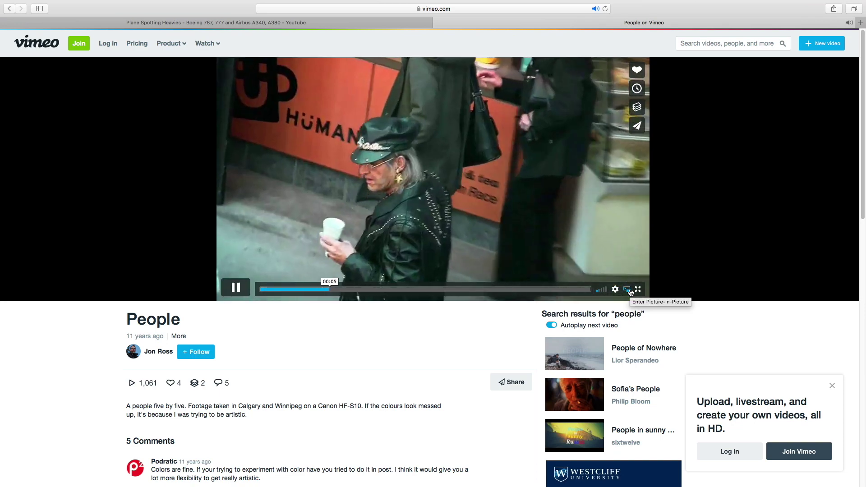
{"action": "left_click", "coordinate": [630, 291]}
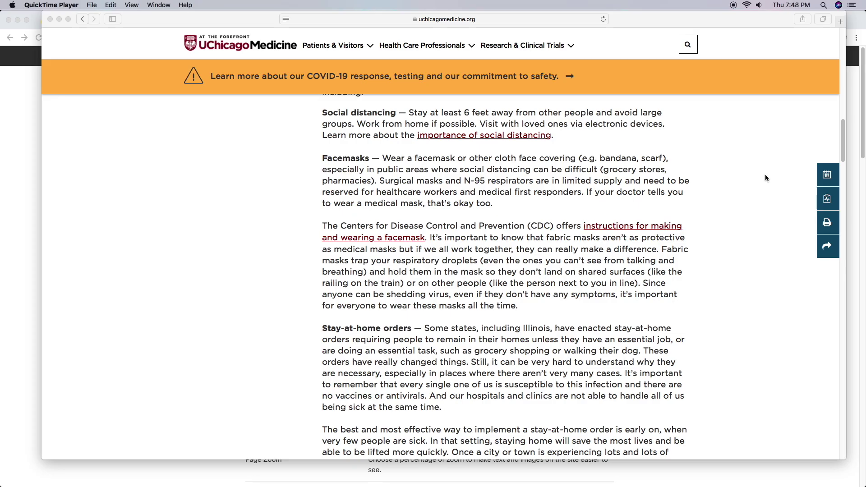
{"action": "scroll", "coordinate": [453, 297], "scroll_direction": "up", "scroll_amount": 6}
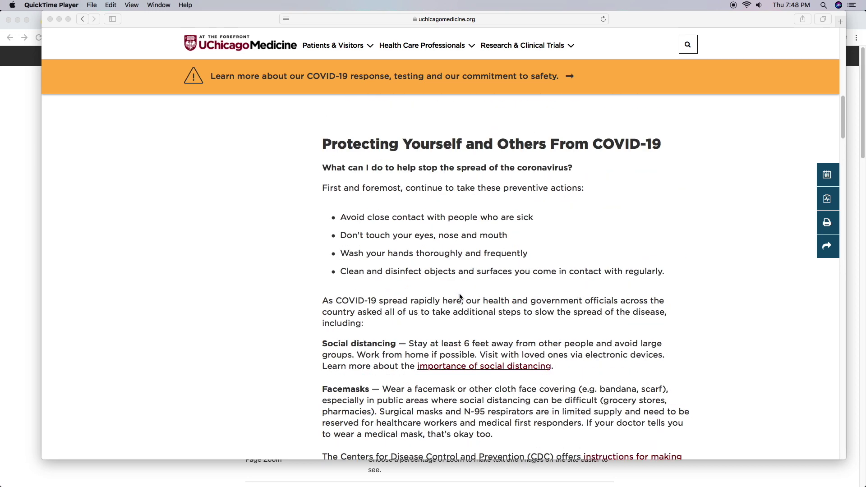
{"action": "scroll", "coordinate": [461, 296], "scroll_direction": "down", "scroll_amount": 4}
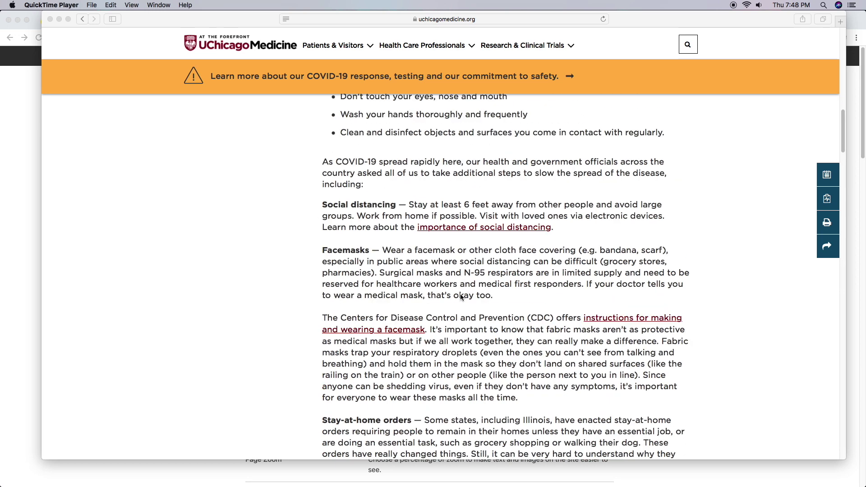
{"action": "scroll", "coordinate": [452, 296], "scroll_direction": "down", "scroll_amount": 1}
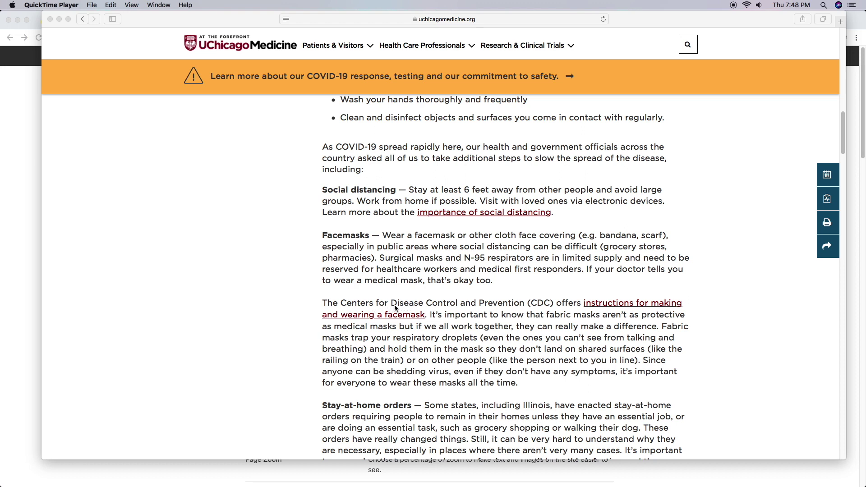
{"action": "left_click", "coordinate": [342, 304]}
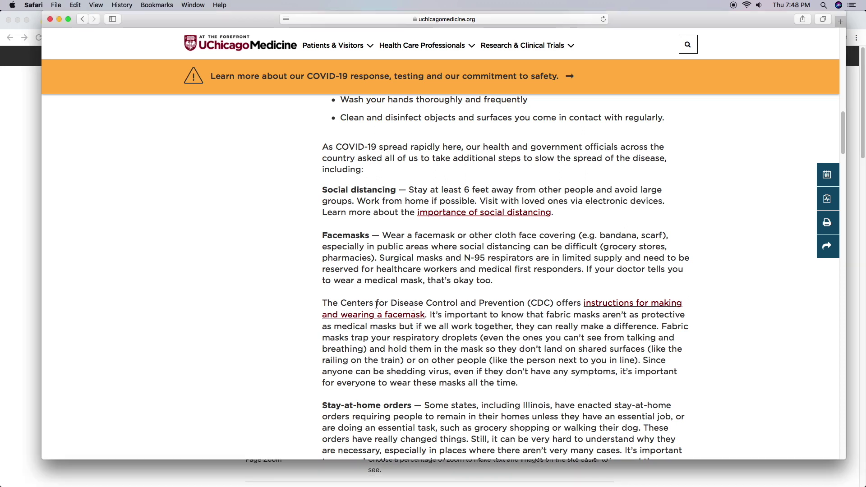
{"action": "left_click_drag", "start_coordinate": [342, 304], "coordinate": [519, 302]}
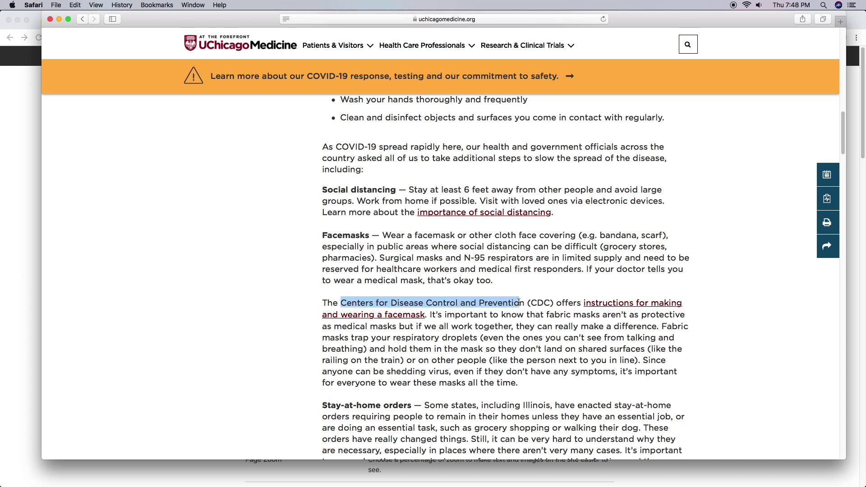
{"action": "right_click", "coordinate": [495, 305]}
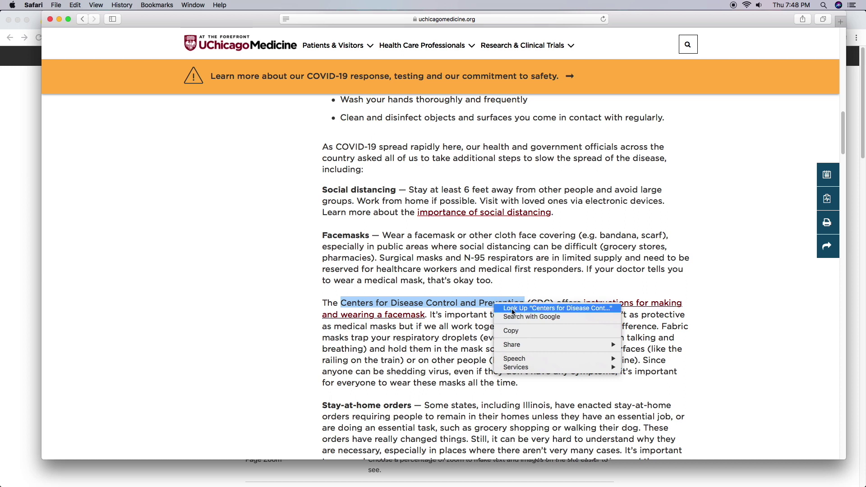
{"action": "left_click", "coordinate": [589, 309]}
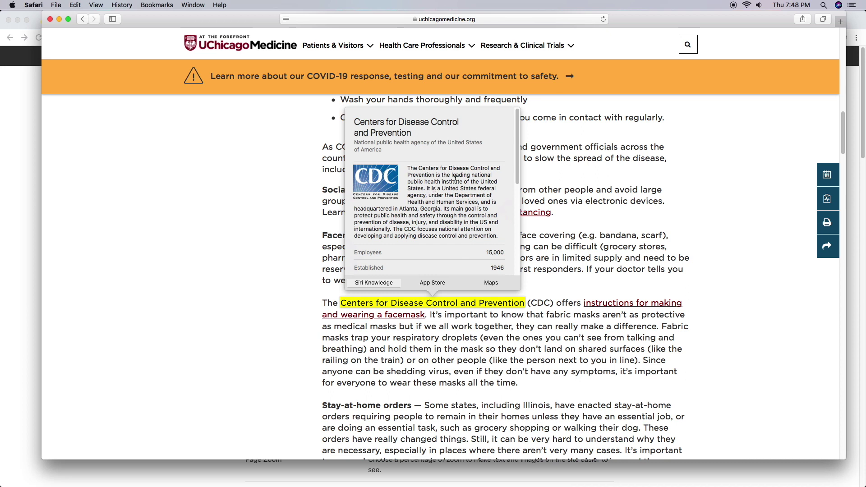
{"action": "mouse_move", "coordinate": [516, 164]}
{"action": "left_mouse_down"}
{"action": "mouse_move", "coordinate": [518, 248]}
{"action": "mouse_move", "coordinate": [519, 163]}
{"action": "left_mouse_up"}
{"action": "left_click", "coordinate": [545, 330]}
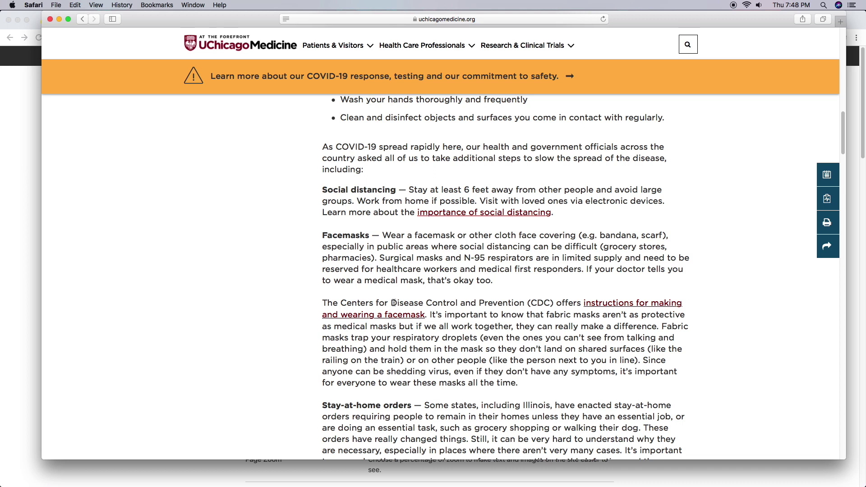
{"action": "left_click_drag", "start_coordinate": [393, 302], "coordinate": [523, 301]}
{"action": "right_click", "coordinate": [506, 306]}
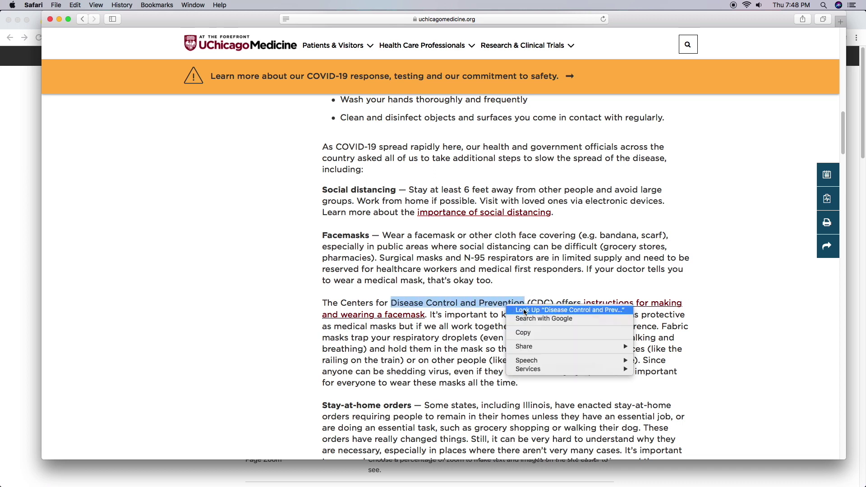
{"action": "left_click", "coordinate": [528, 311]}
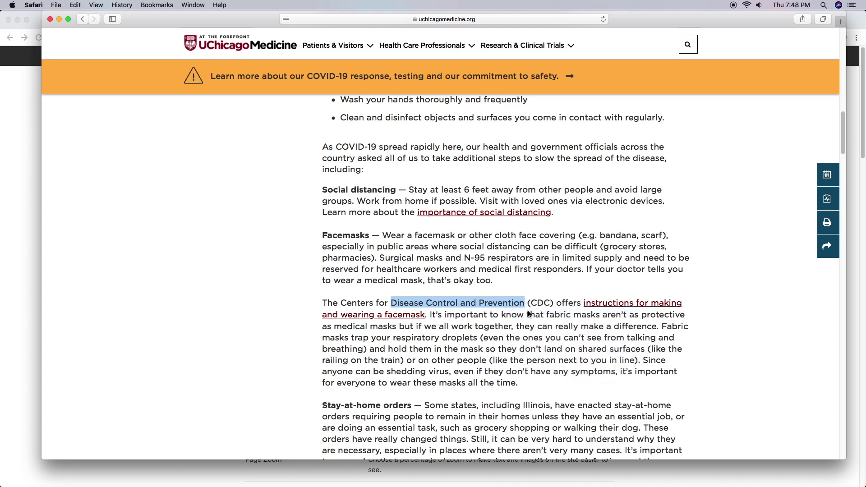
{"action": "left_click", "coordinate": [734, 229]}
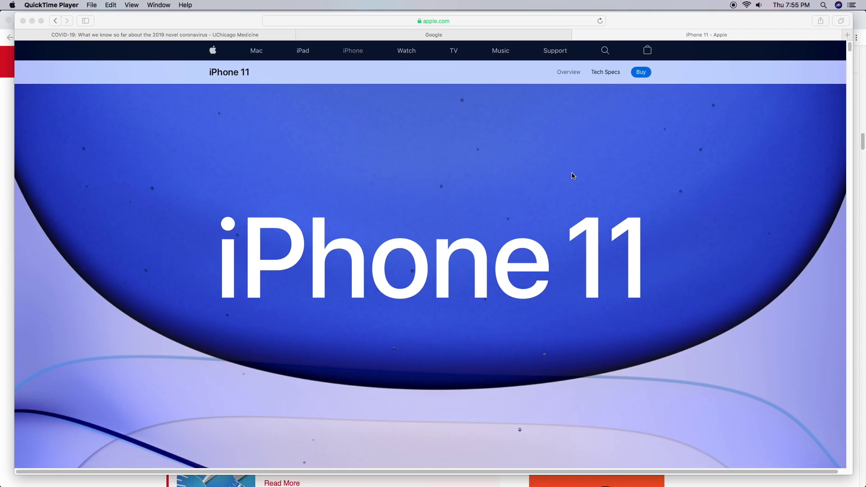
Pin the Google tab from its right-click menu, then browse back to the pinned Google tab
{"action": "left_click", "coordinate": [272, 35]}
{"action": "left_click", "coordinate": [356, 35]}
{"action": "left_click", "coordinate": [631, 39]}
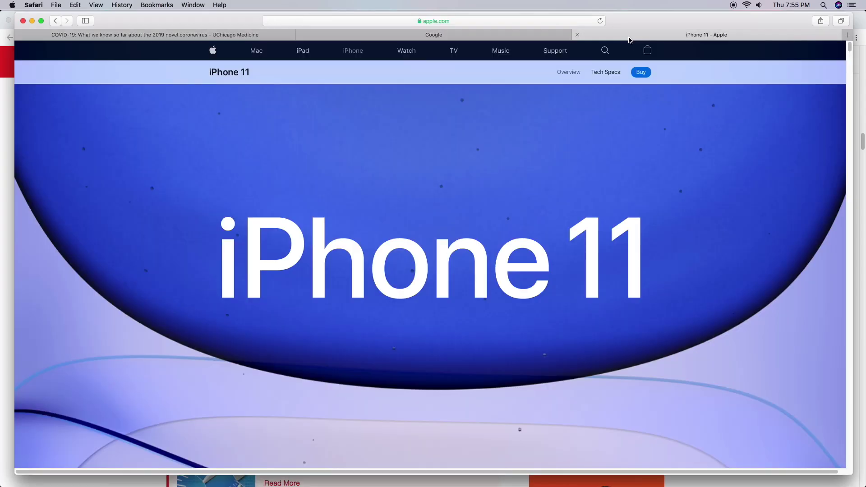
{"action": "left_click", "coordinate": [504, 36]}
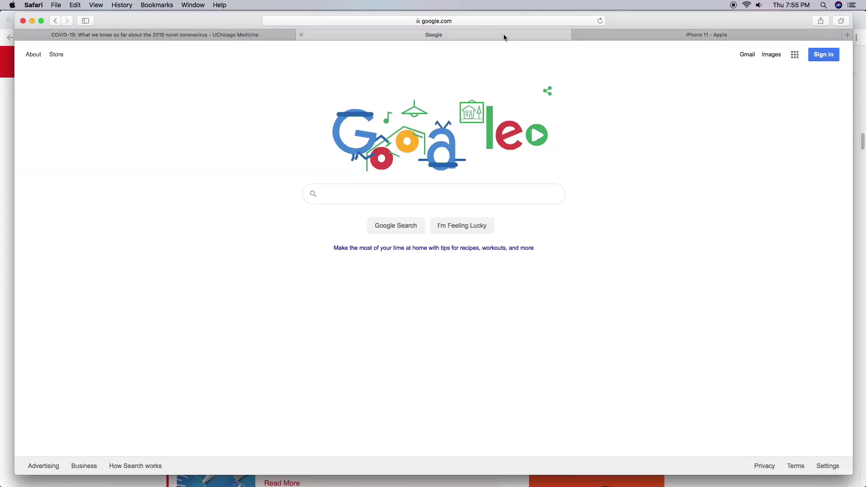
{"action": "right_click", "coordinate": [504, 36]}
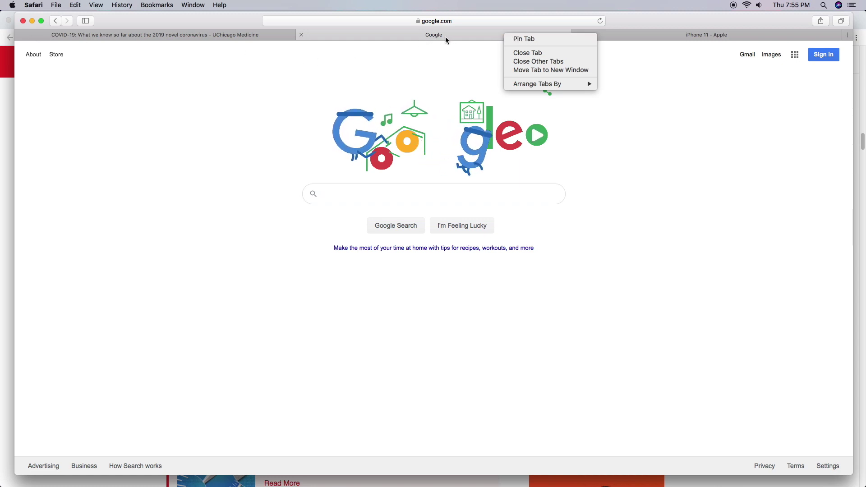
{"action": "left_click", "coordinate": [531, 40]}
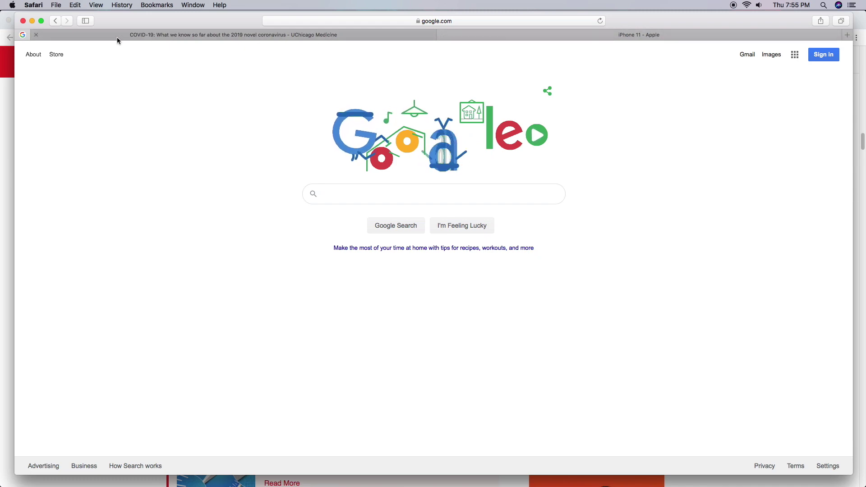
{"action": "left_click", "coordinate": [165, 35]}
{"action": "left_click", "coordinate": [28, 37]}
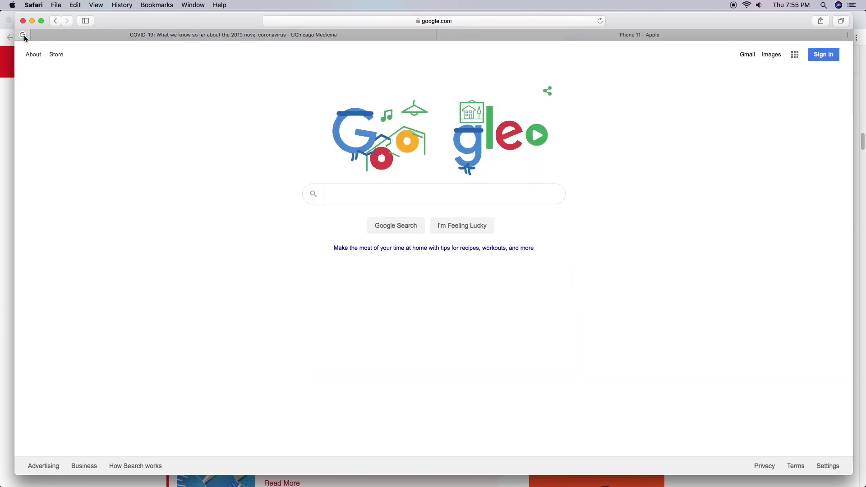
Pin the iPhone 11 - Apple tab beside Google, then show the UChicago COVID-19 article
{"action": "left_click", "coordinate": [634, 36]}
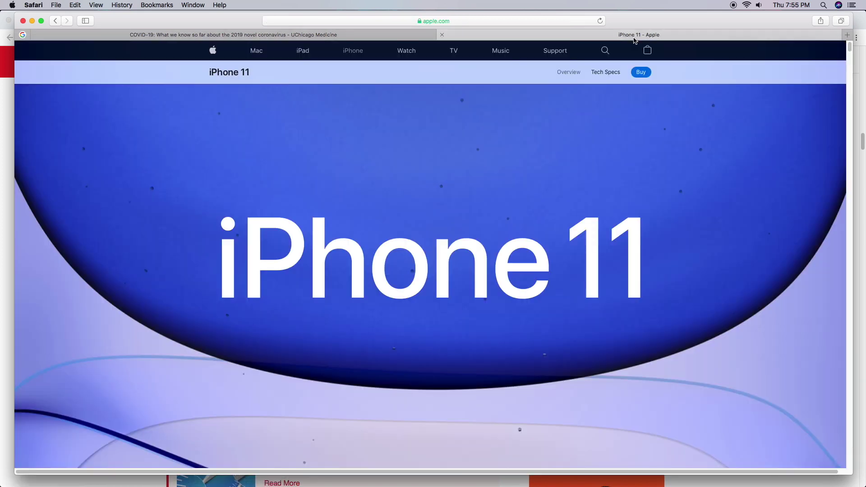
{"action": "right_click", "coordinate": [634, 36]}
{"action": "left_click", "coordinate": [650, 39]}
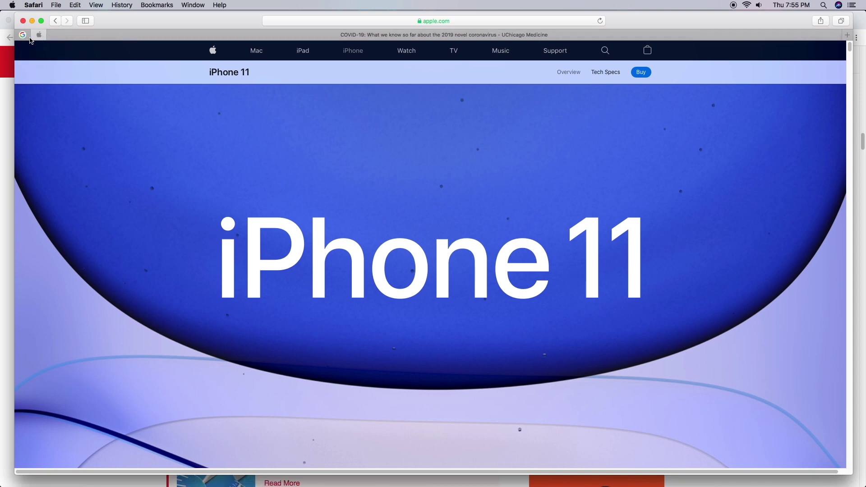
{"action": "left_click", "coordinate": [21, 35]}
{"action": "left_click", "coordinate": [39, 36]}
{"action": "left_click", "coordinate": [404, 36]}
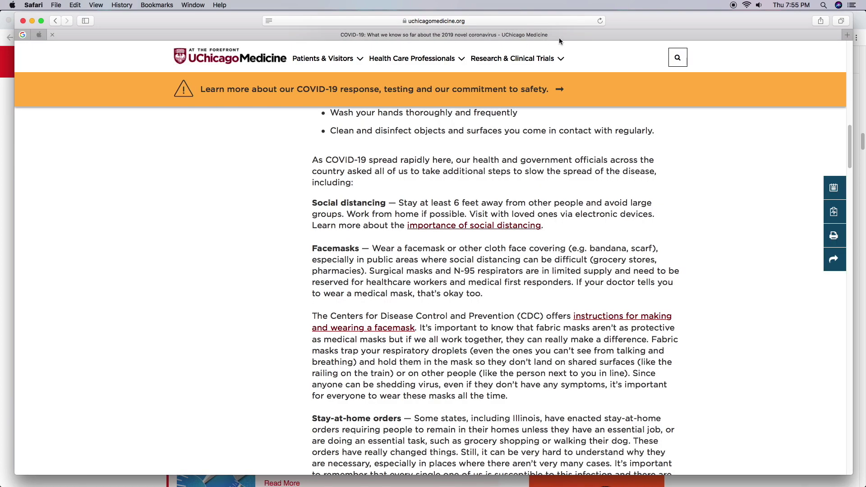